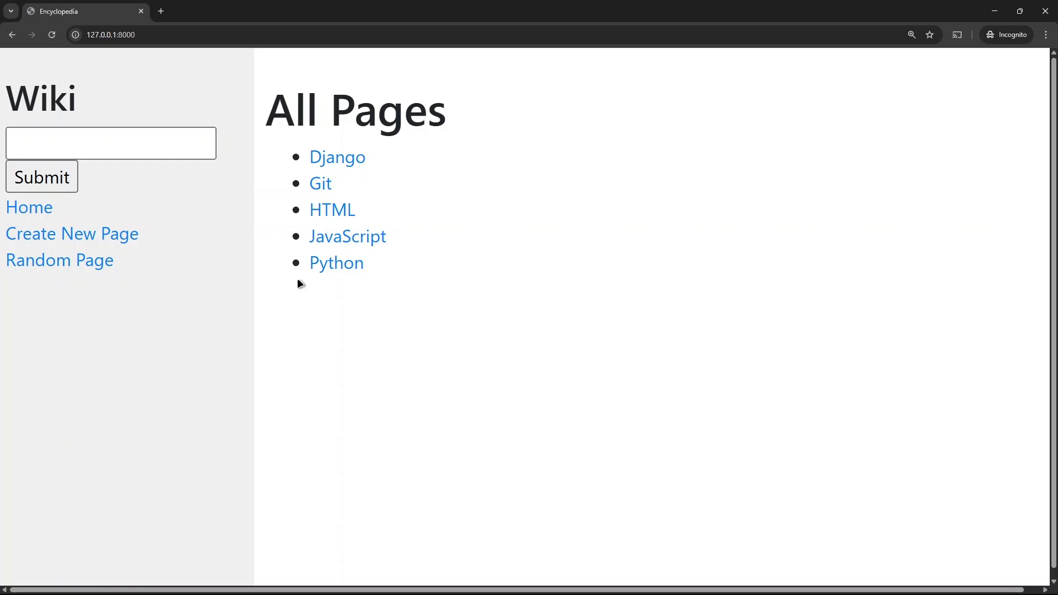
- View the Python entry from the page list, then load the address 127.0.0.1:8000/wiki/hello
left_click(327, 264)
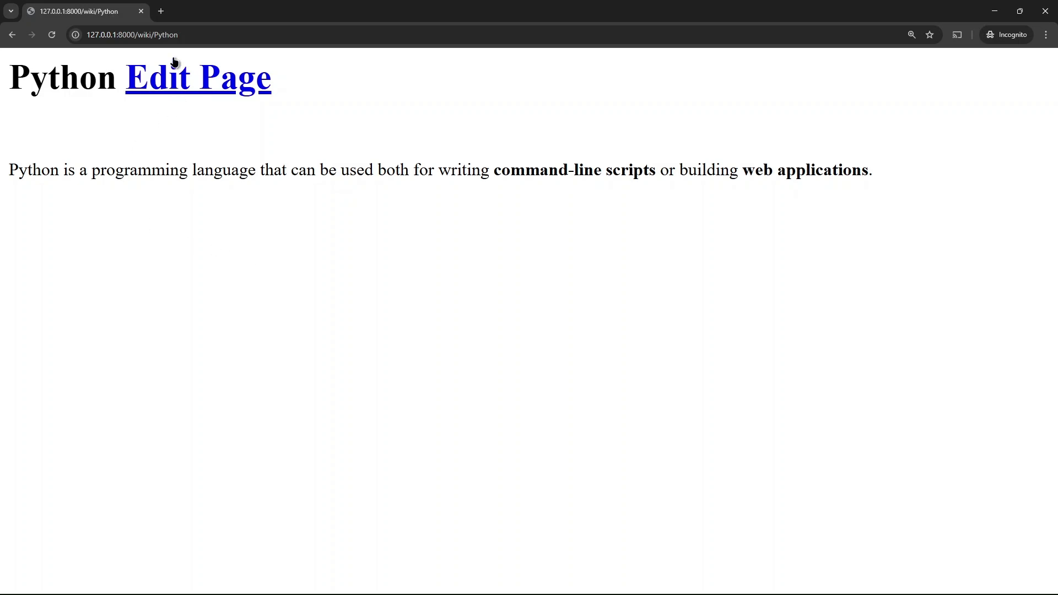
left_click_drag(186, 37, 152, 38)
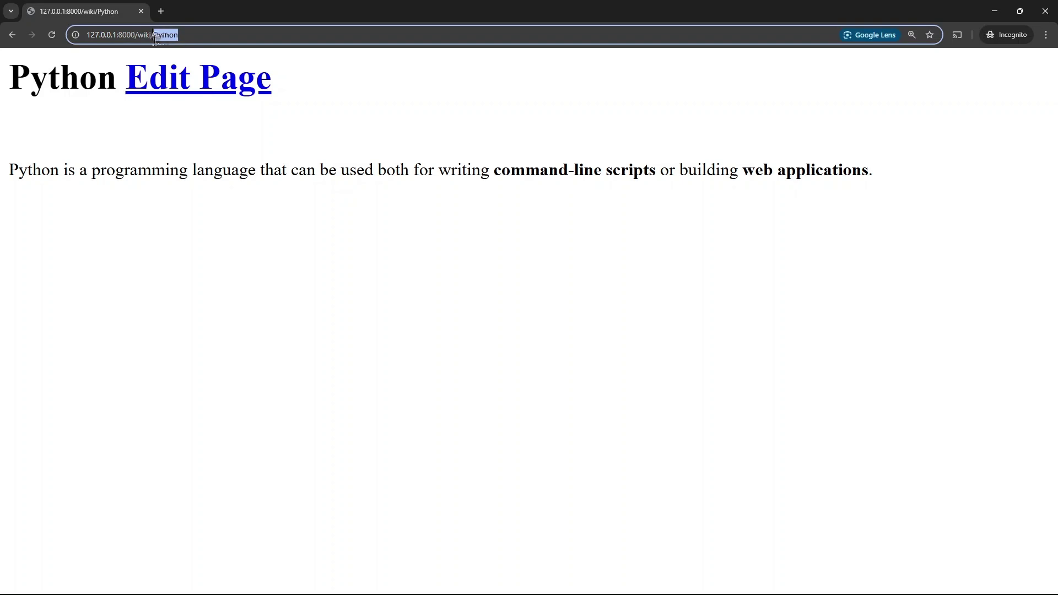
type("h")
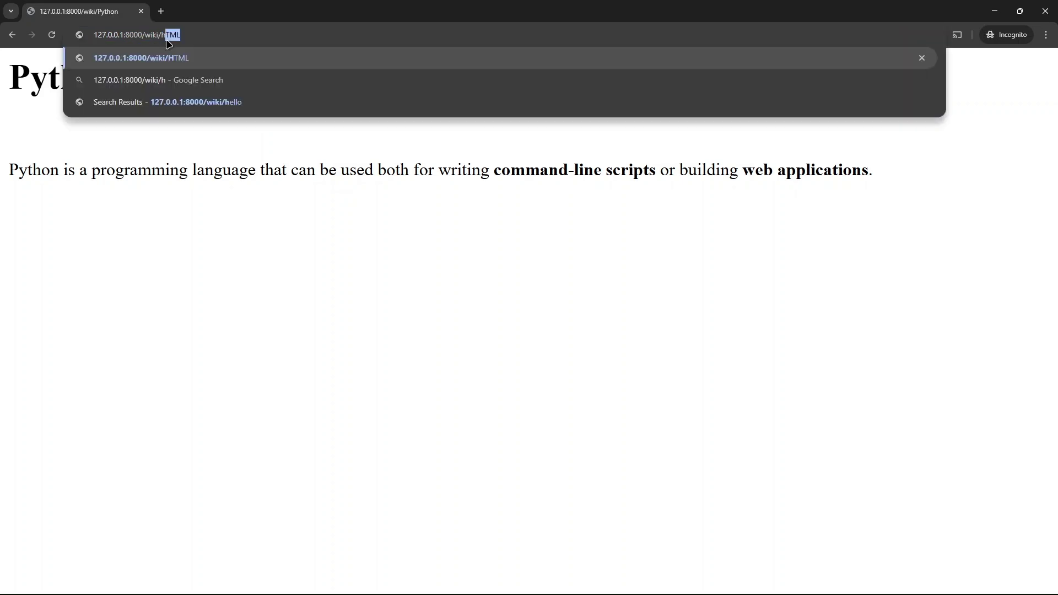
type("ello")
key("Return")
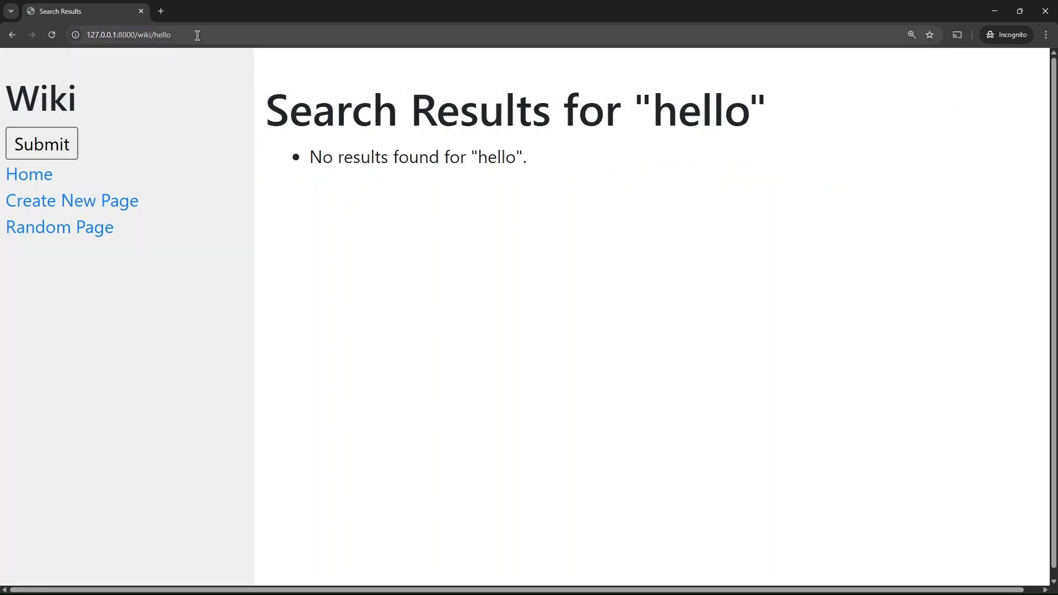
- Return to the wiki home page and search the encyclopedia for "HTML"
left_click(39, 177)
left_click(126, 149)
left_click(129, 147)
type("HTML")
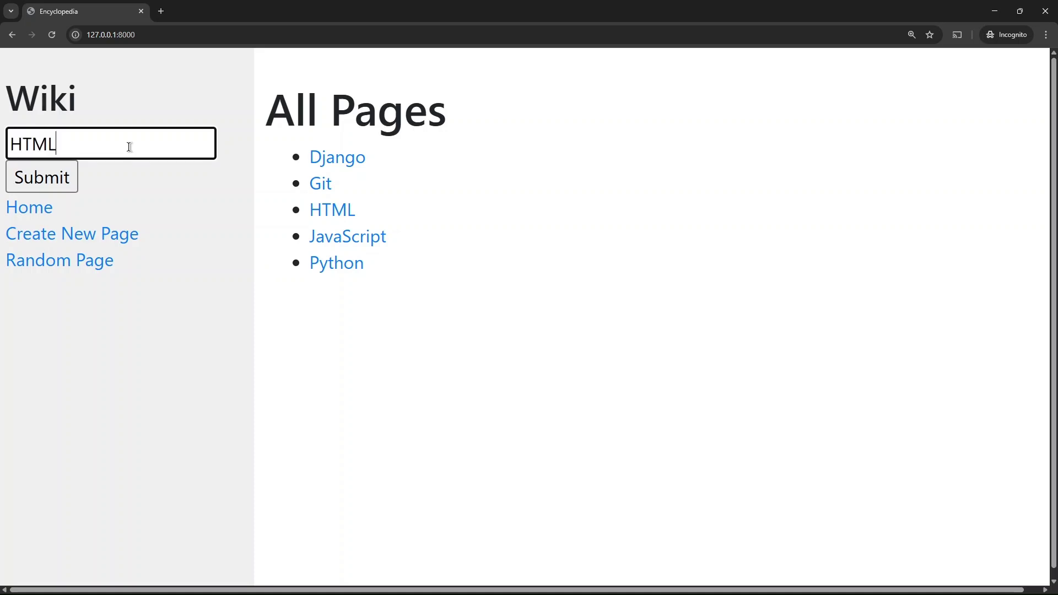
key("Return")
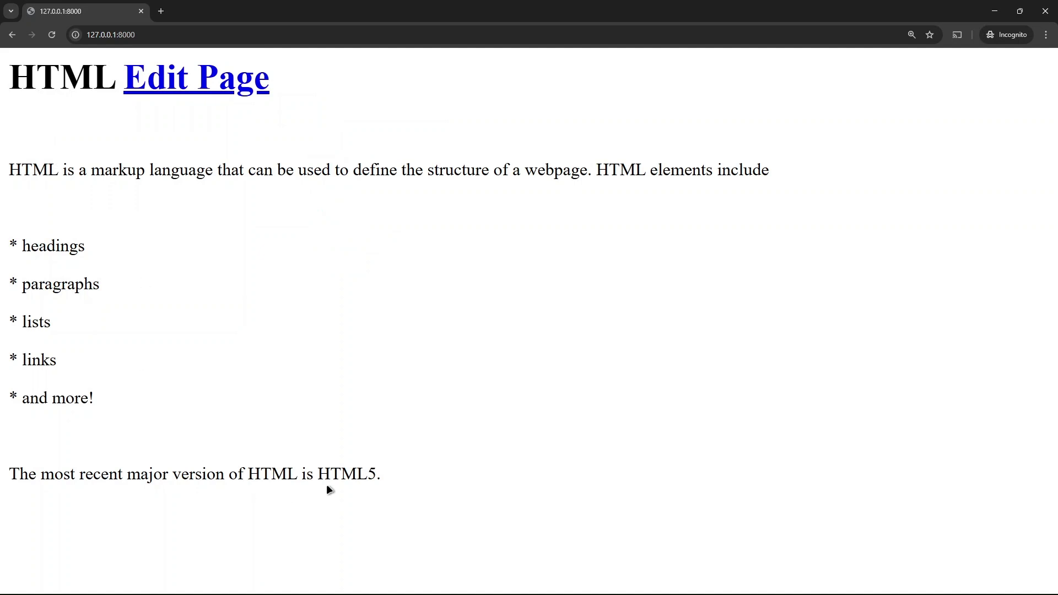
- Go back and search the wiki for "jango", then view the Django entry from the results and return to them
left_click(12, 35)
left_click_drag(97, 142, 2, 144)
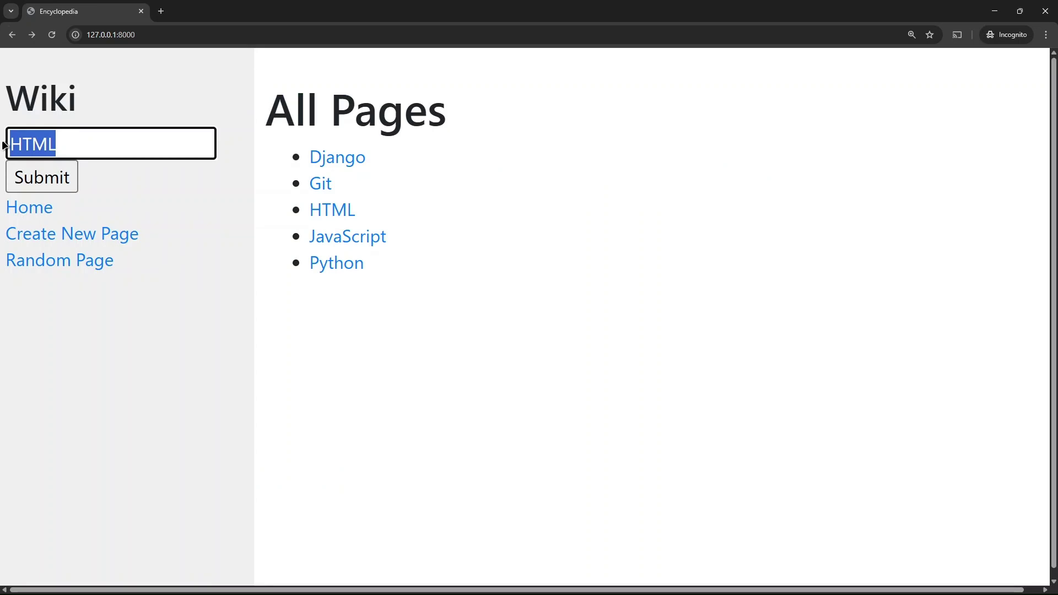
type("jango")
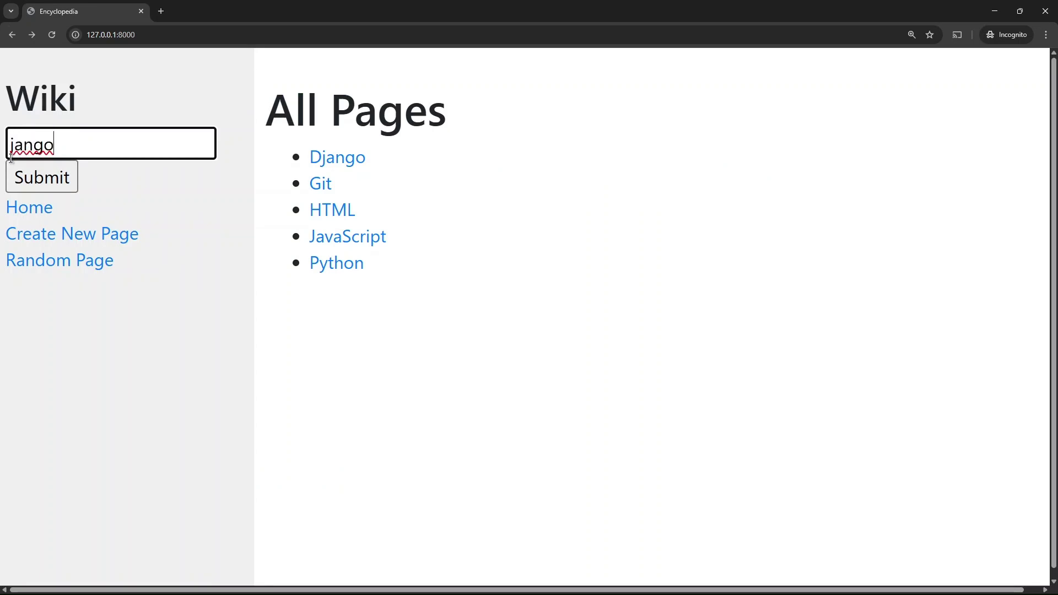
left_click(35, 179)
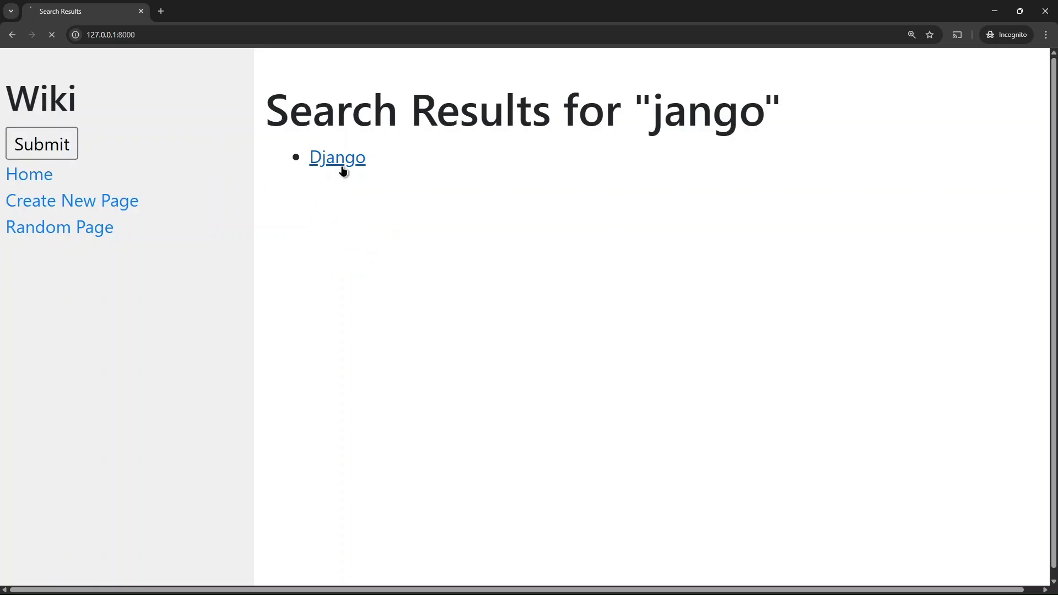
left_click(343, 171)
left_click(12, 34)
- Return to the wiki home page and search for entries containing "a"
left_click(40, 175)
left_click(45, 153)
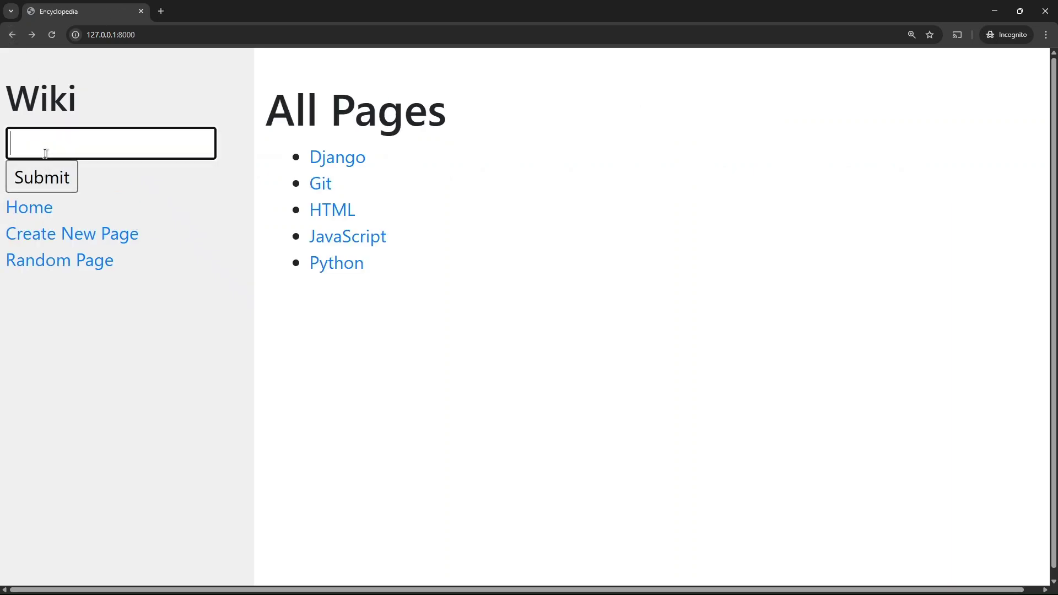
type("a")
left_click(44, 175)
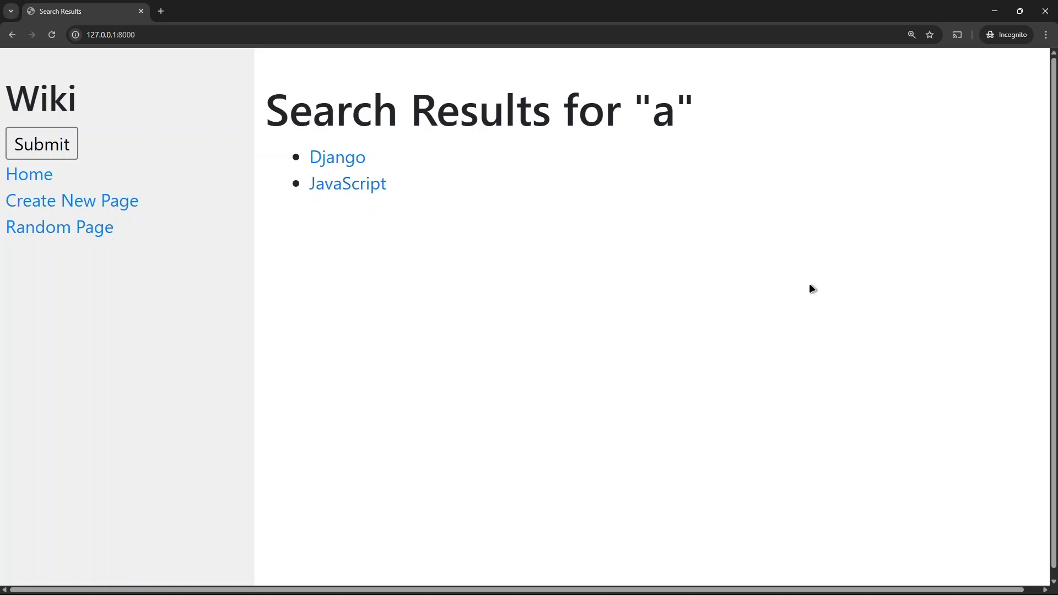
- Create a page titled CSS containing "# CSS [Edit Page](/edit_page/CSS)" and "CSS is a language that can be used to style to an [HTML](/wiki/HTML) page."
left_click(88, 212)
left_click(323, 313)
type("CSS")
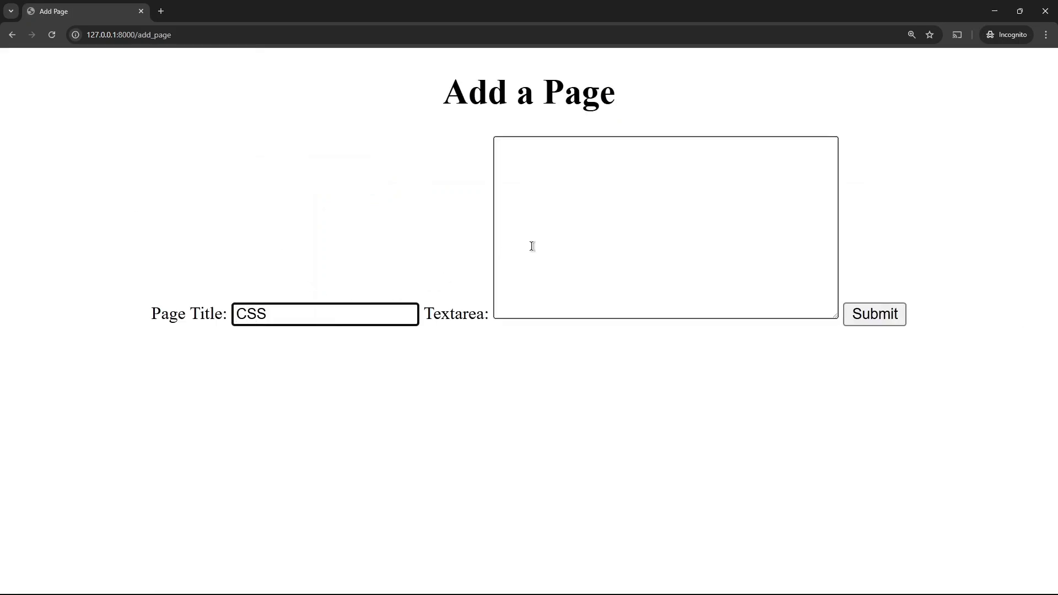
left_click(588, 243)
type("# CSS [Edit Page](/edit_page/CSS)  CSS is a language that can be used to style to an [HTML](/wiki/HTML) page.")
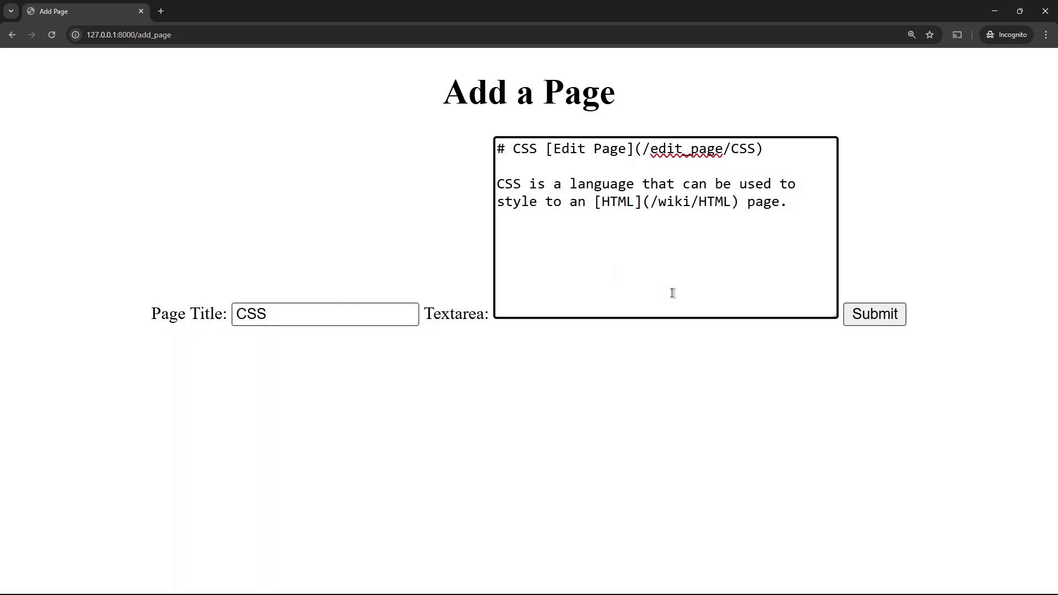
left_click(859, 317)
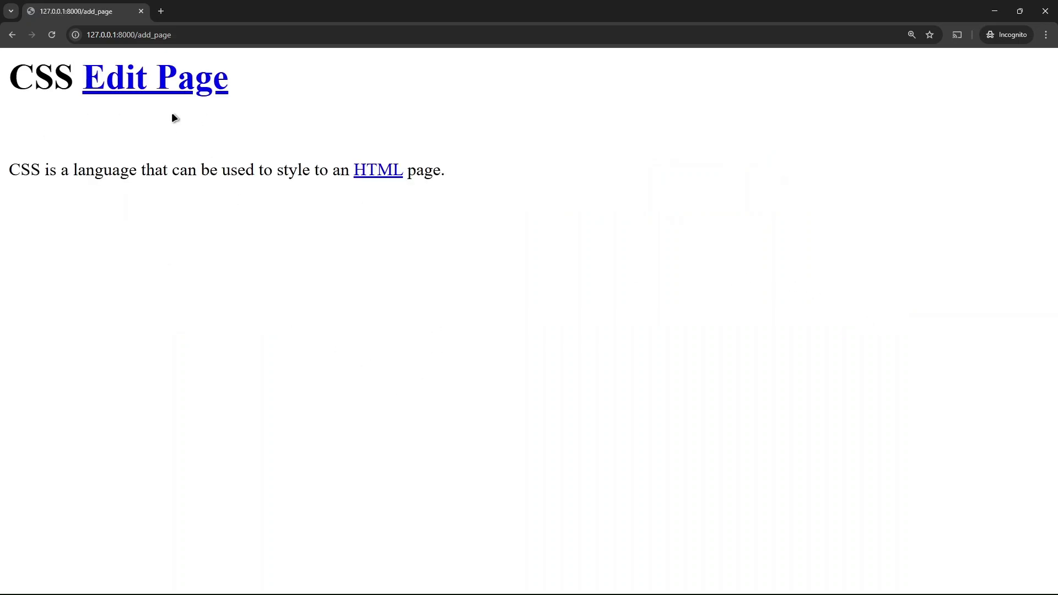
- Return to the wiki home page's list of all pages and view the new CSS entry
left_click(9, 36)
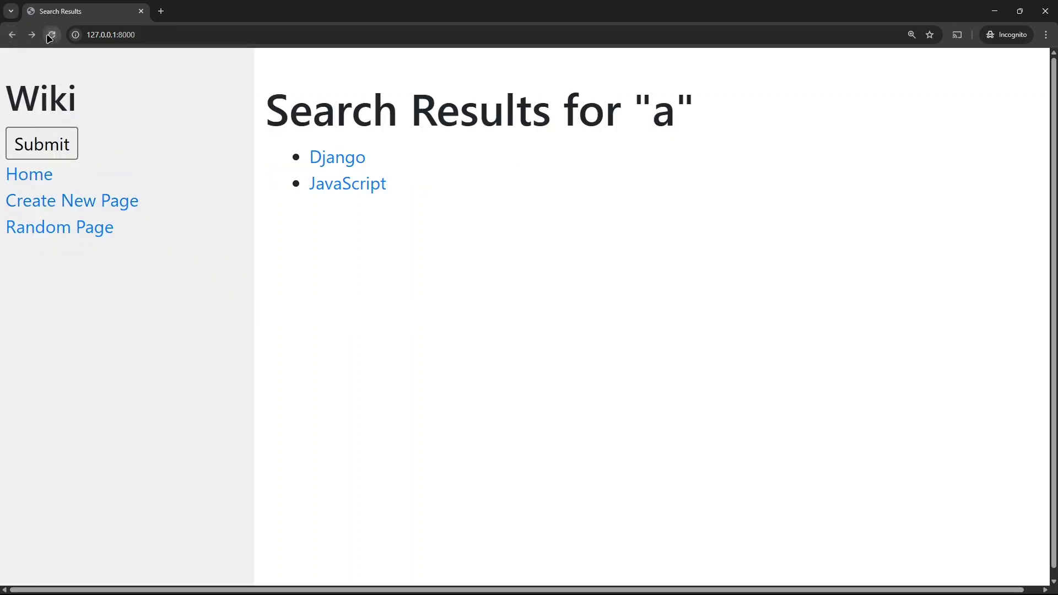
left_click(52, 35)
left_click(558, 134)
left_click(18, 172)
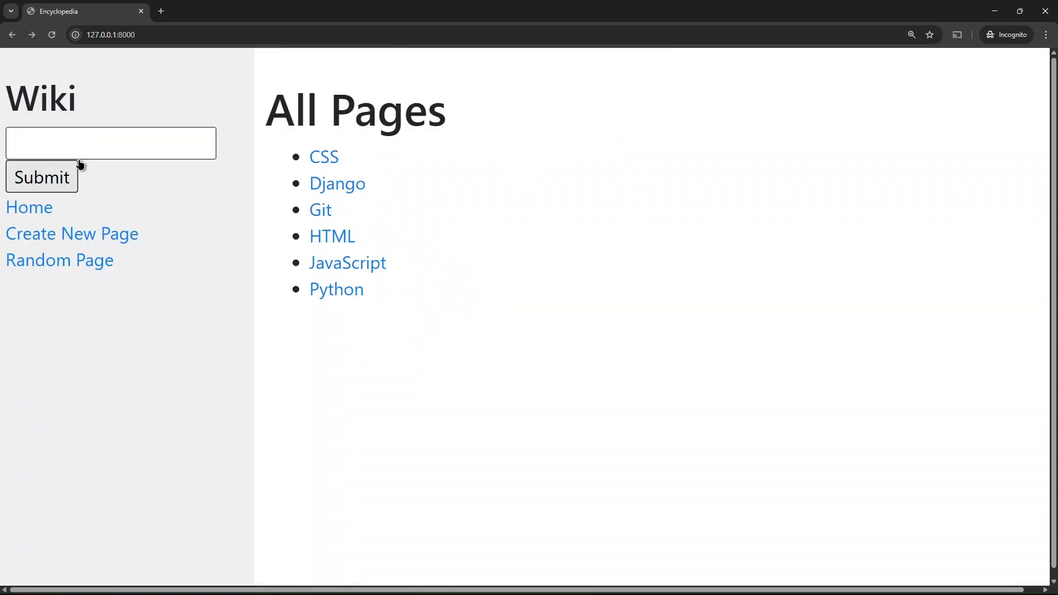
left_click(312, 160)
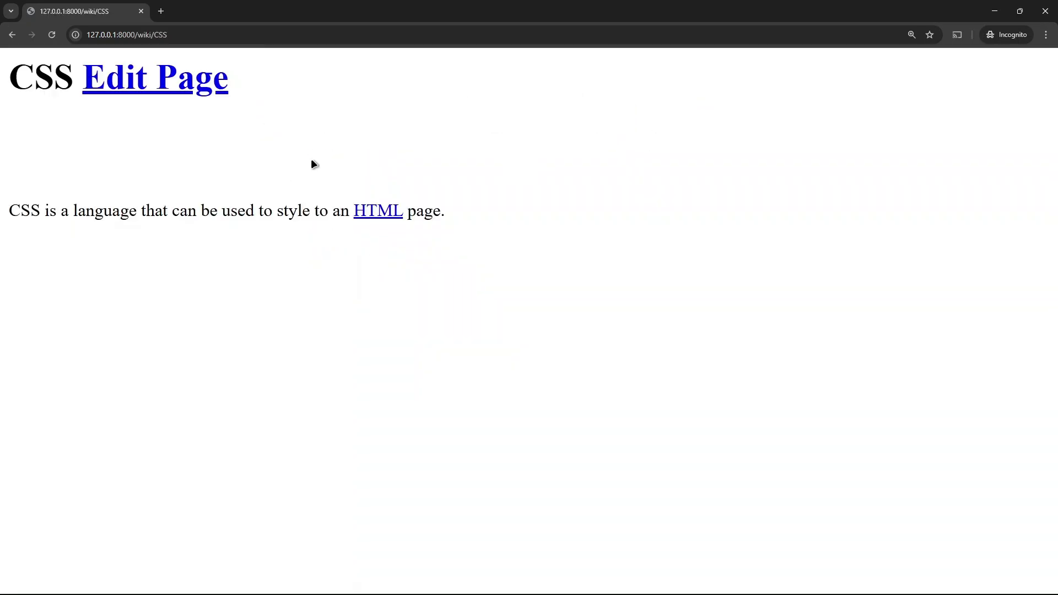
- Try to create a second page titled CSS with the content "not css"
left_click(12, 35)
left_click(38, 235)
left_click(274, 315)
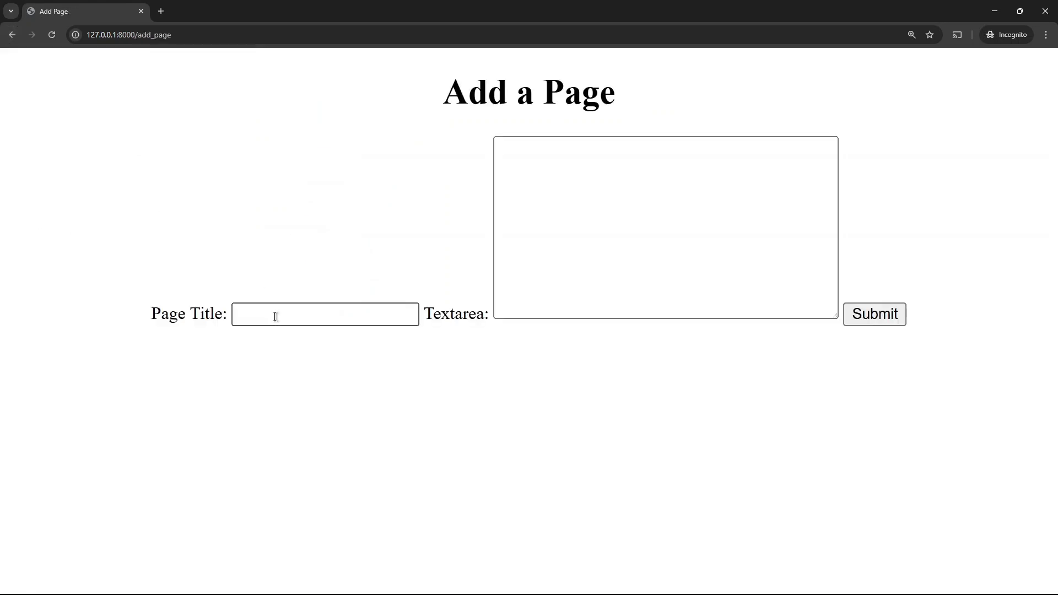
type("CSS")
left_click(656, 220)
type("not css")
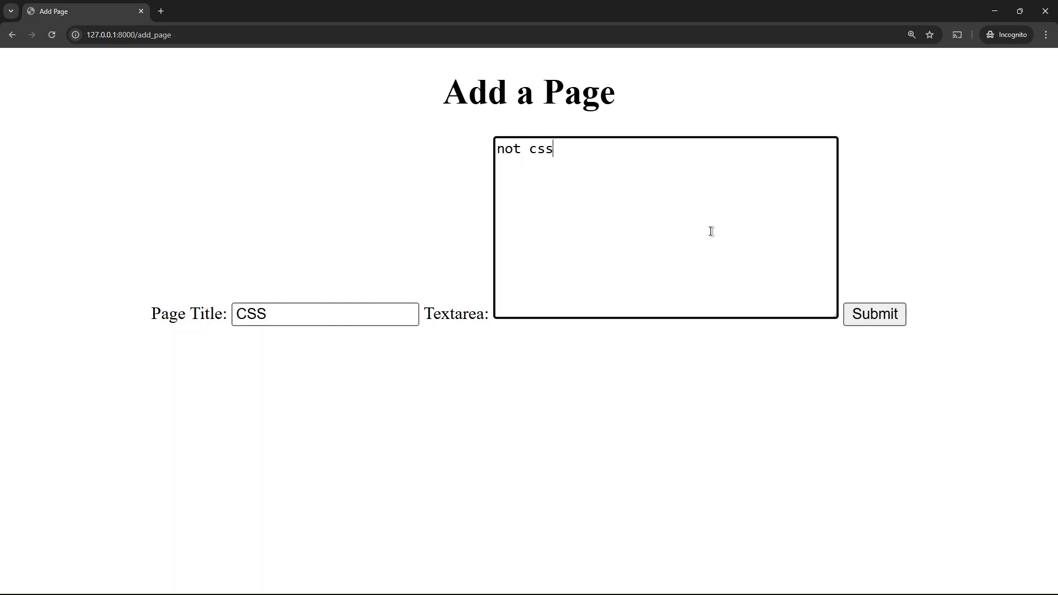
left_click(877, 313)
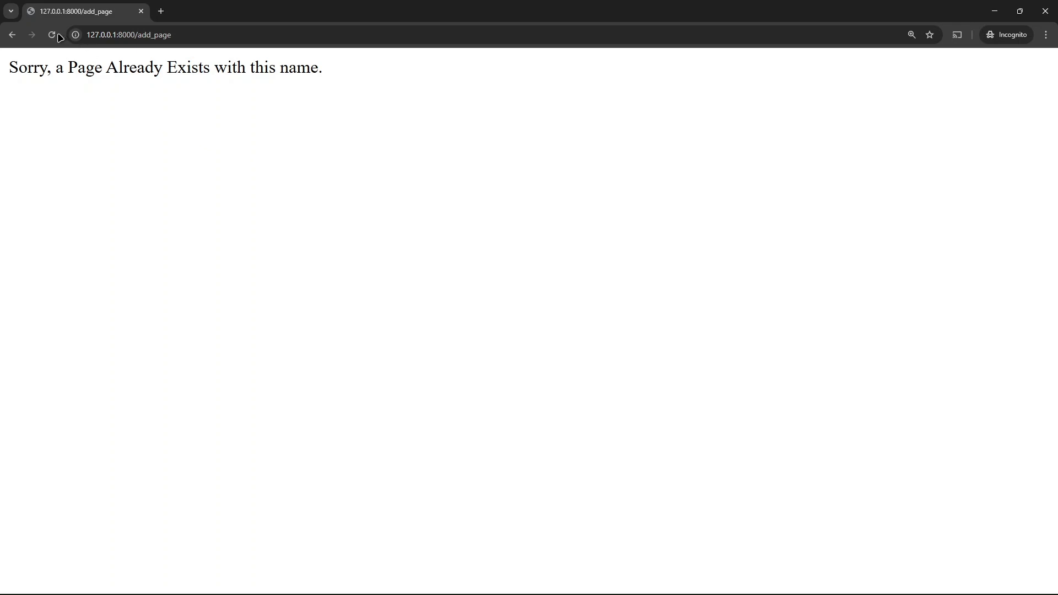
- Edit the CSS entry from the page list, removing one blank line above its paragraph, and submit the change
left_click(11, 35)
left_click(11, 34)
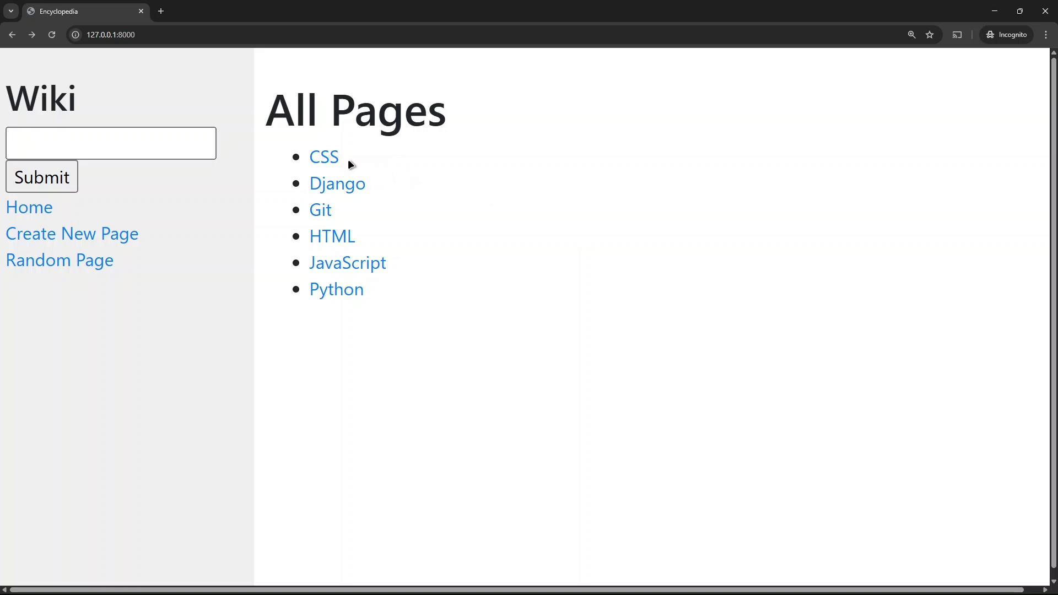
left_click(316, 160)
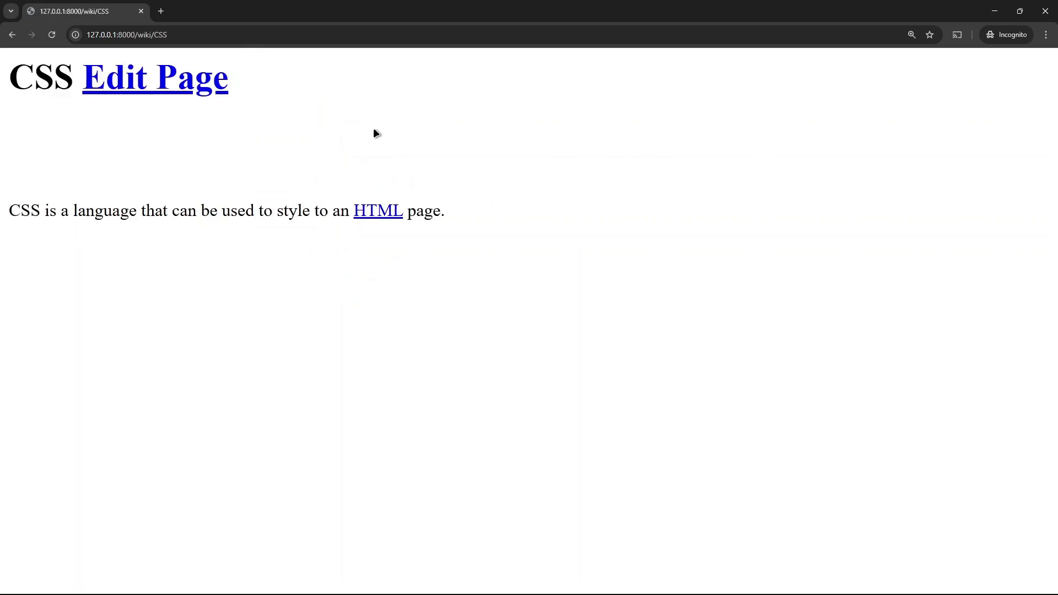
left_click(223, 86)
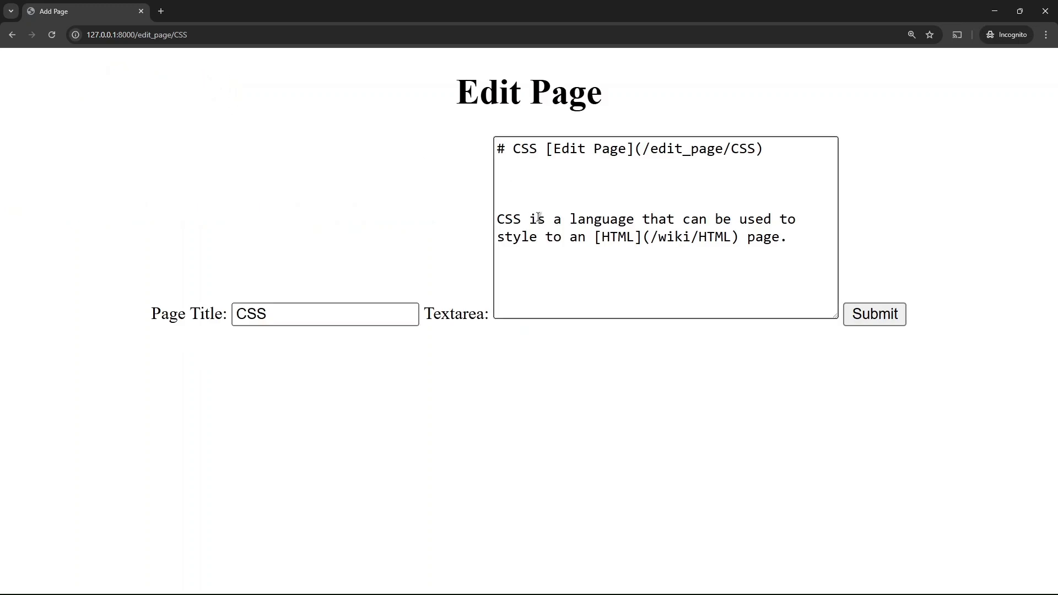
left_click_drag(808, 280, 491, 173)
left_click(622, 202)
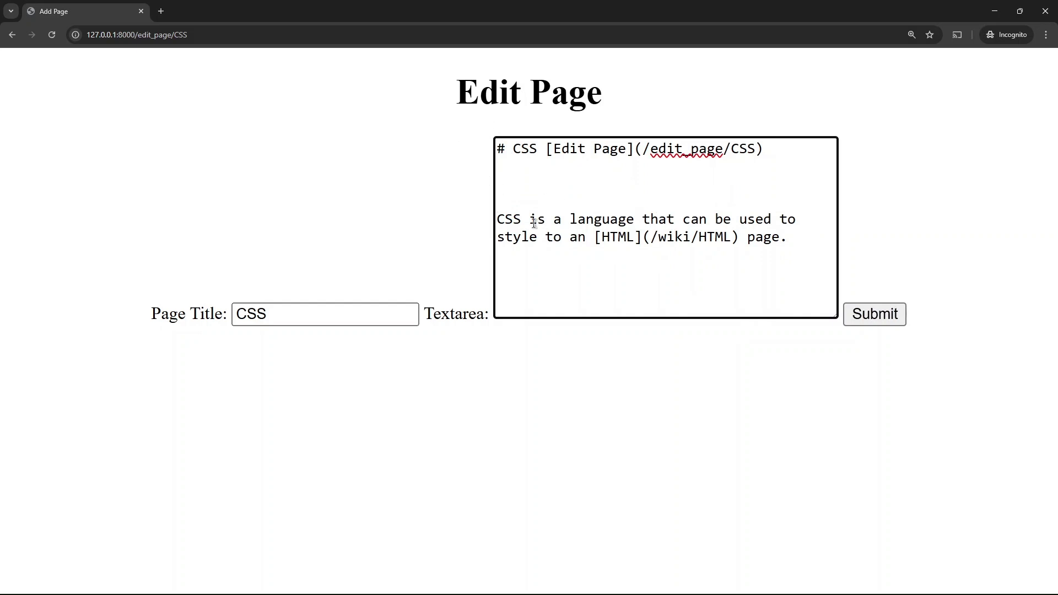
key("BackSpace")
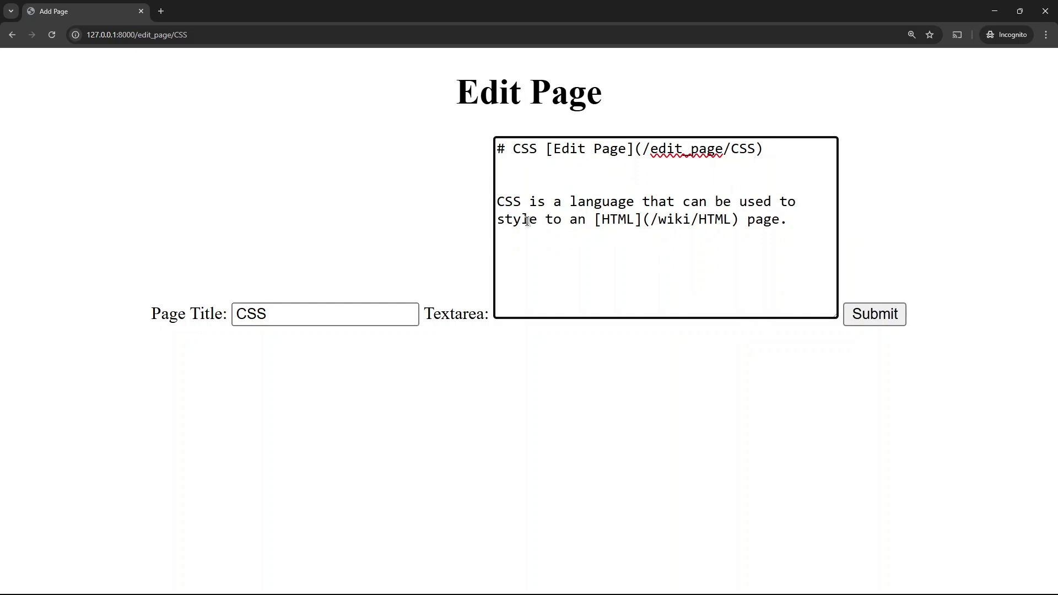
left_click(886, 315)
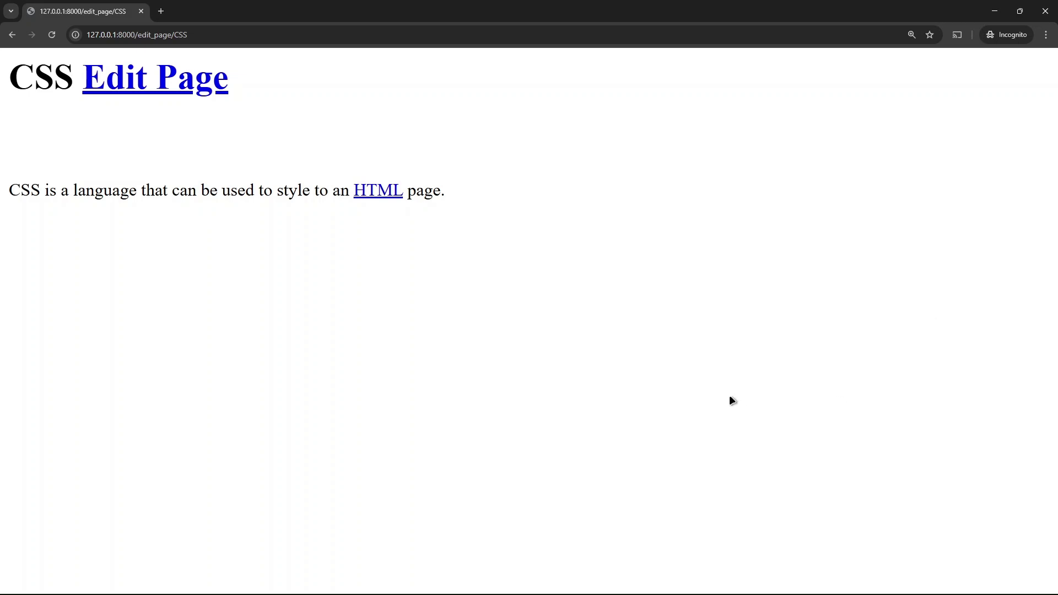
- Go back to the list of all pages and load a random page three times, returning to the list after each
left_click(7, 36)
left_click(7, 36)
left_click(6, 36)
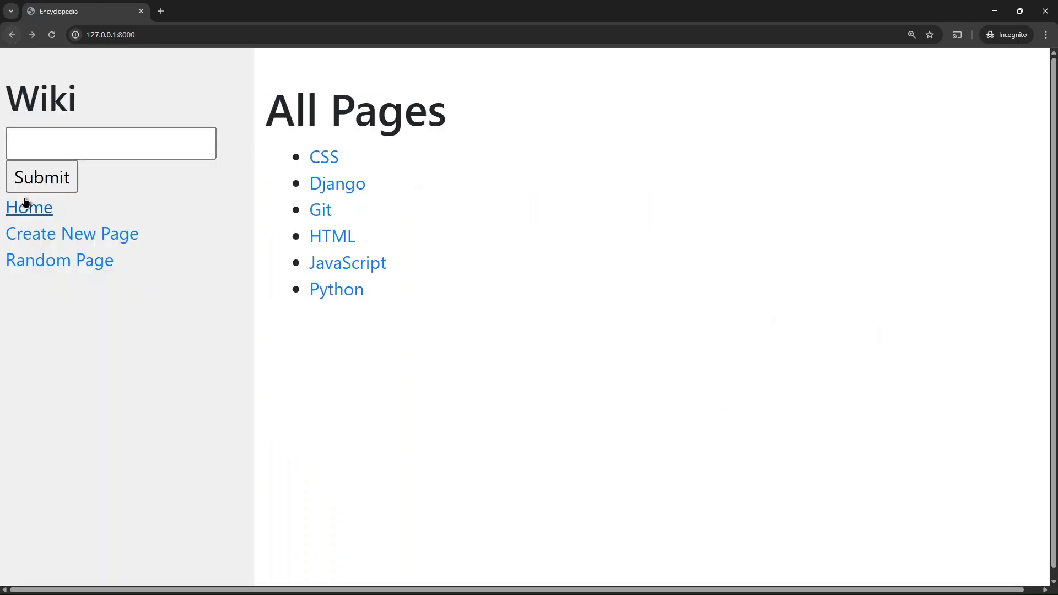
left_click(43, 262)
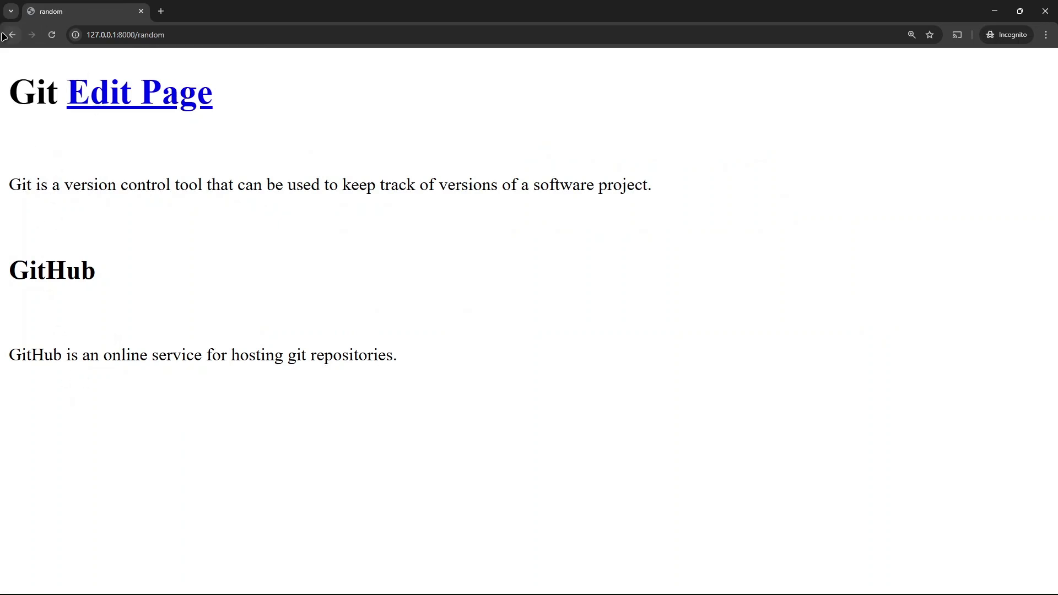
left_click(7, 36)
left_click(26, 260)
left_click(12, 35)
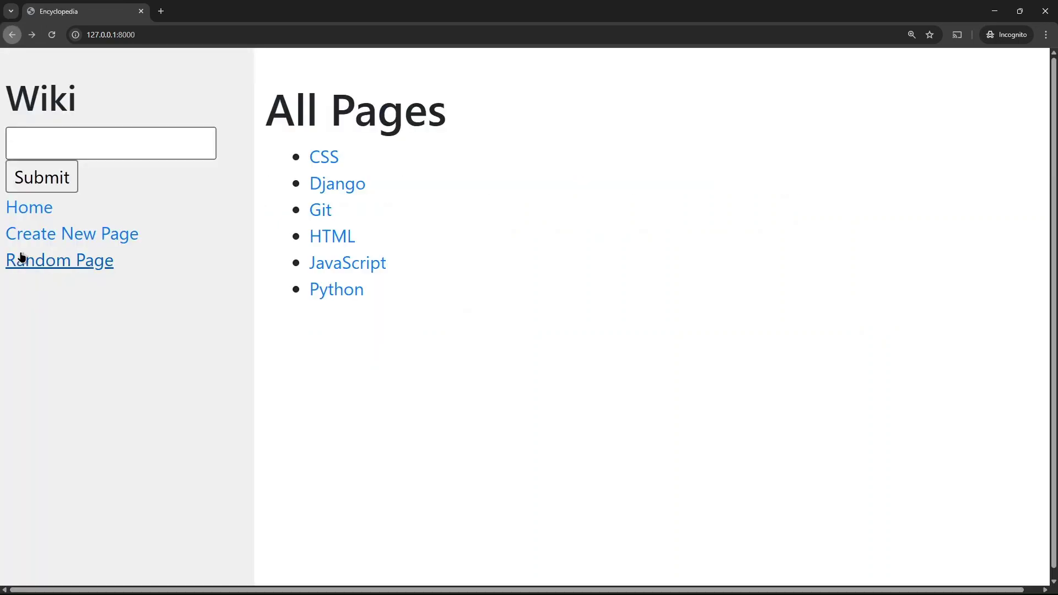
left_click(36, 261)
left_click(12, 34)
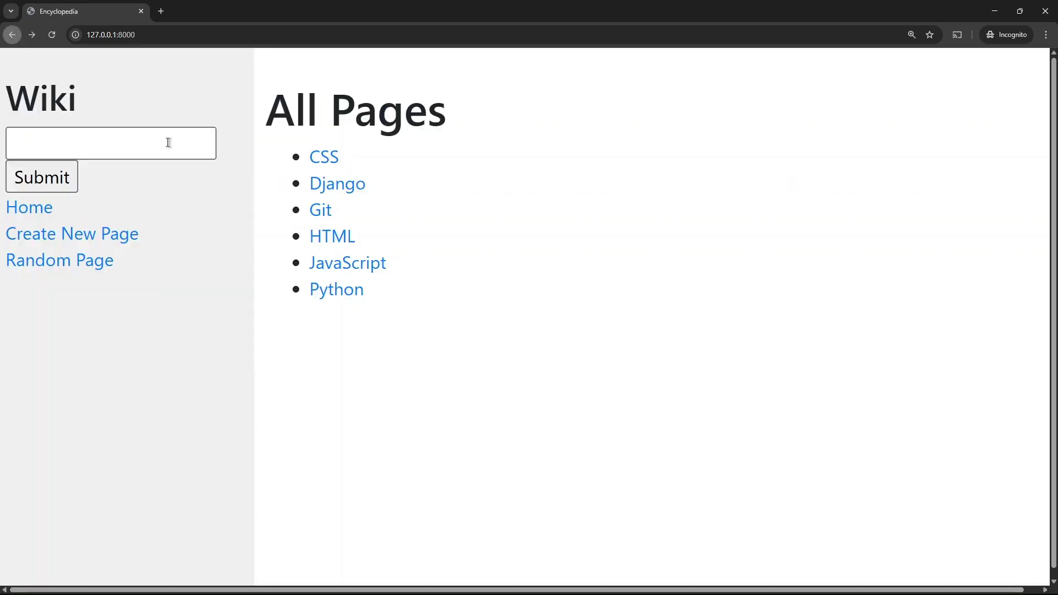